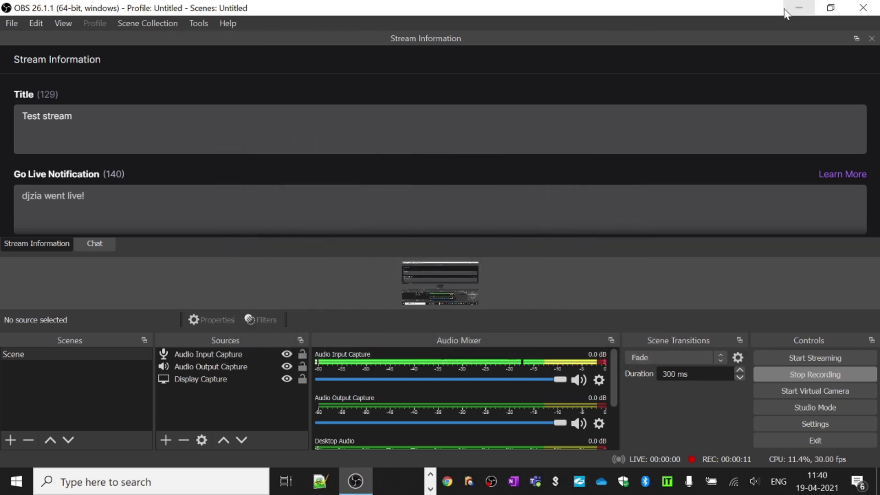
Step: Minimize OBS to reveal asio4all.org and inspect the site's web address
left_click(798, 9)
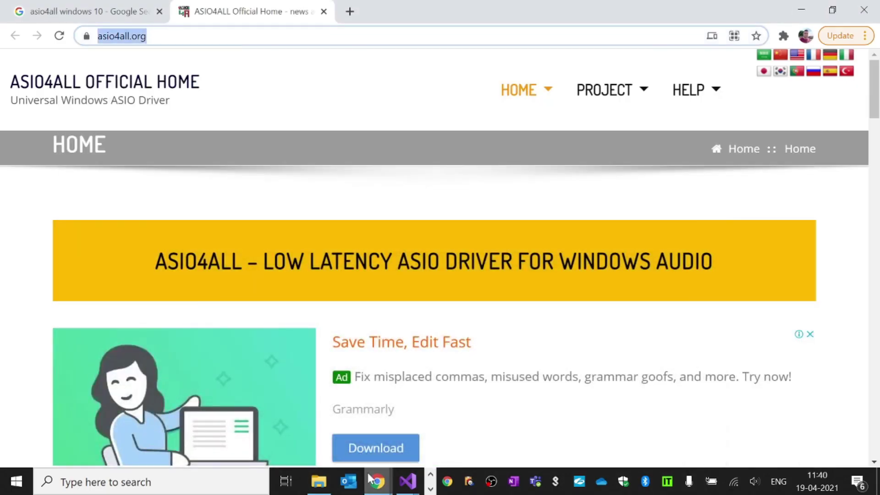
left_click(202, 36)
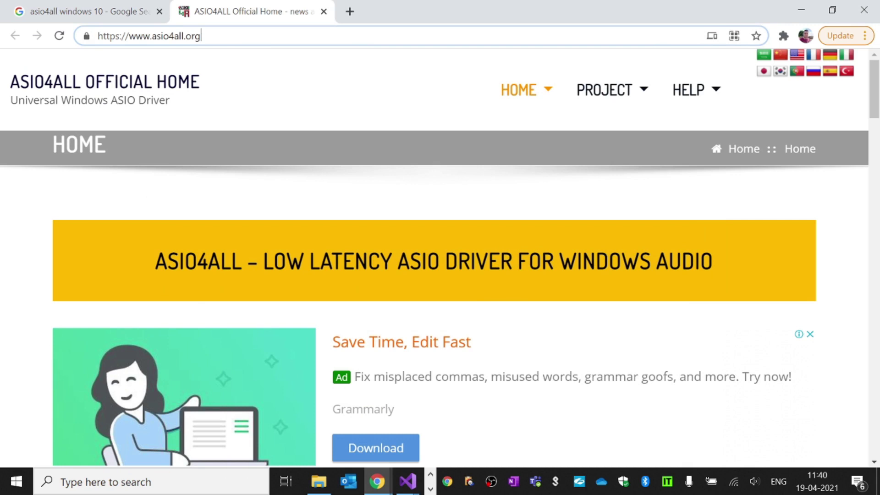
double_click(169, 36)
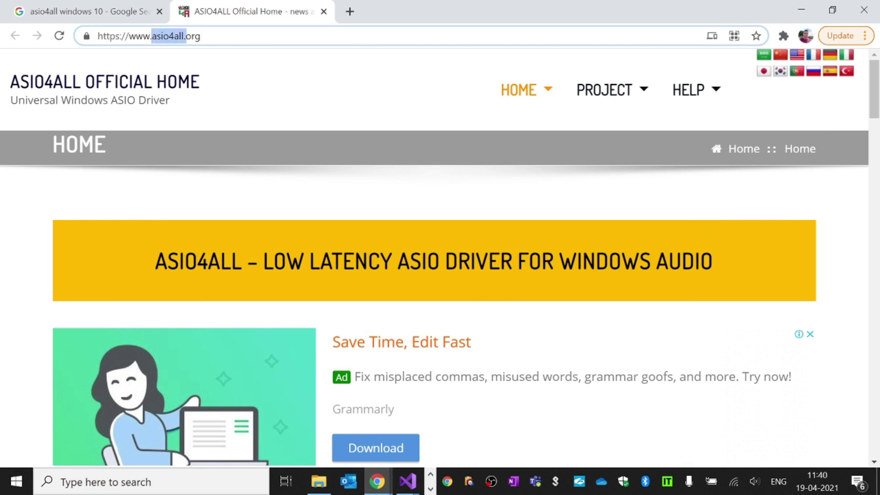
scroll(435, 327, "down", 10)
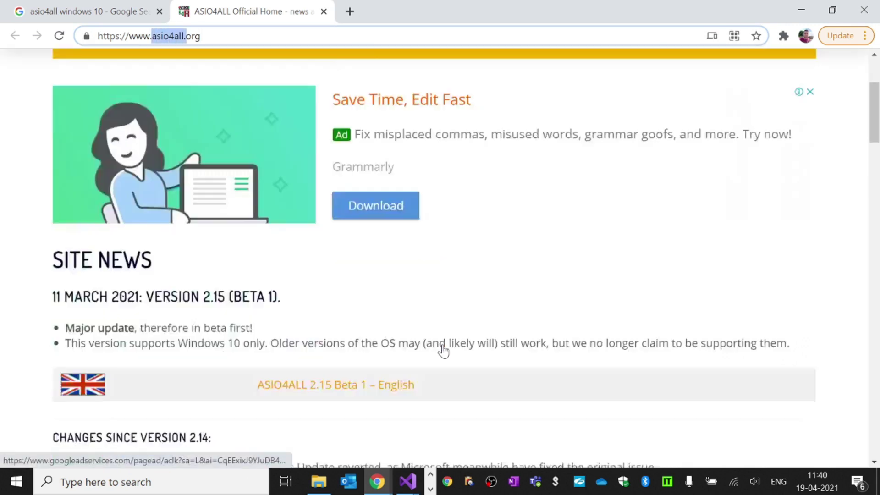
scroll(443, 351, "down", 15)
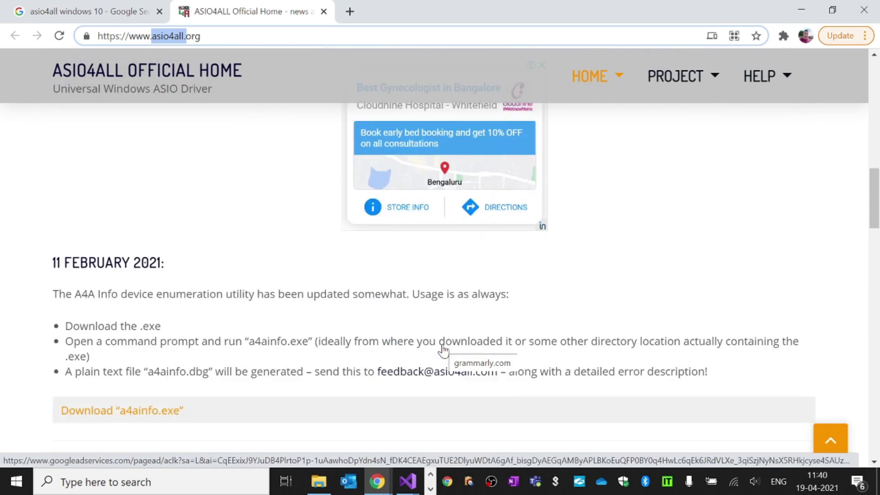
scroll(443, 351, "down", 3)
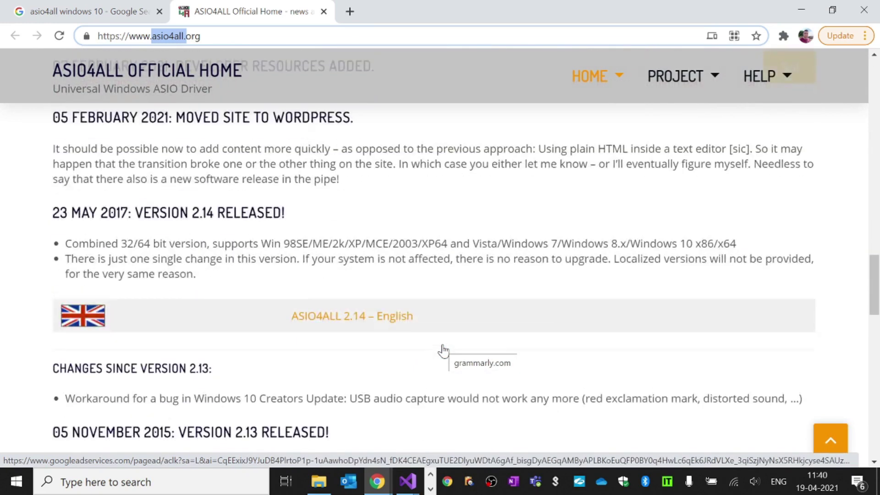
left_click(275, 311)
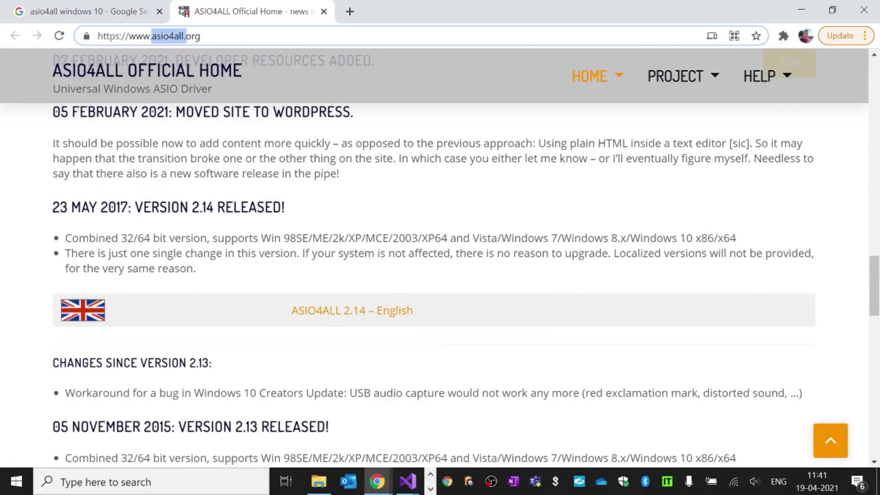
Step: Find the version 2.14 entry (Windows 98SE to Windows 10) and download the 'ASIO4ALL 2.14 – English' installer
left_click_drag(136, 206, 214, 207)
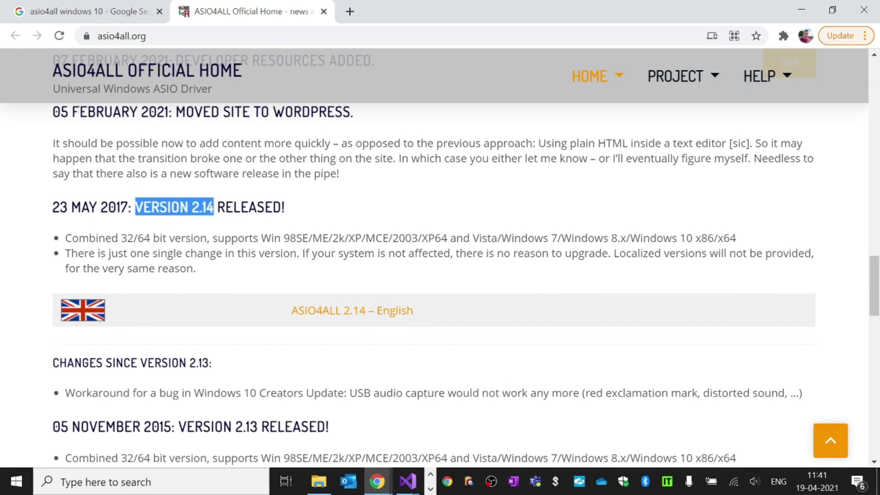
scroll(354, 221, "up", 15)
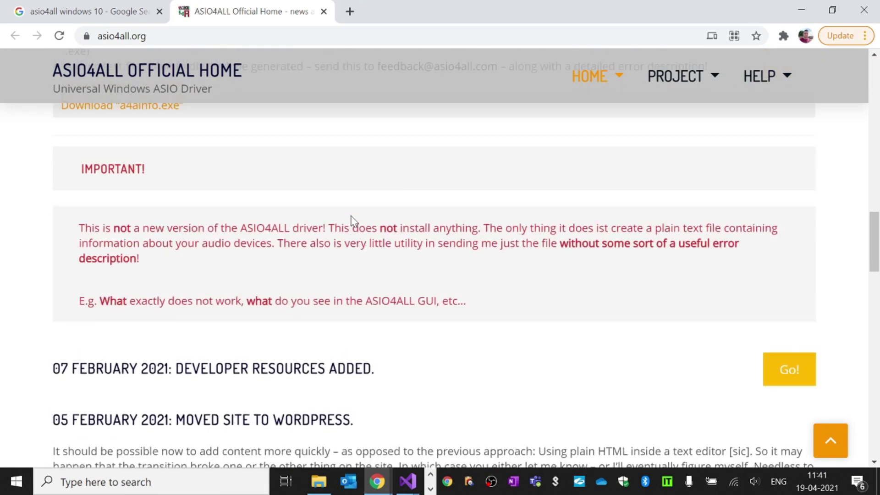
scroll(353, 219, "up", 10)
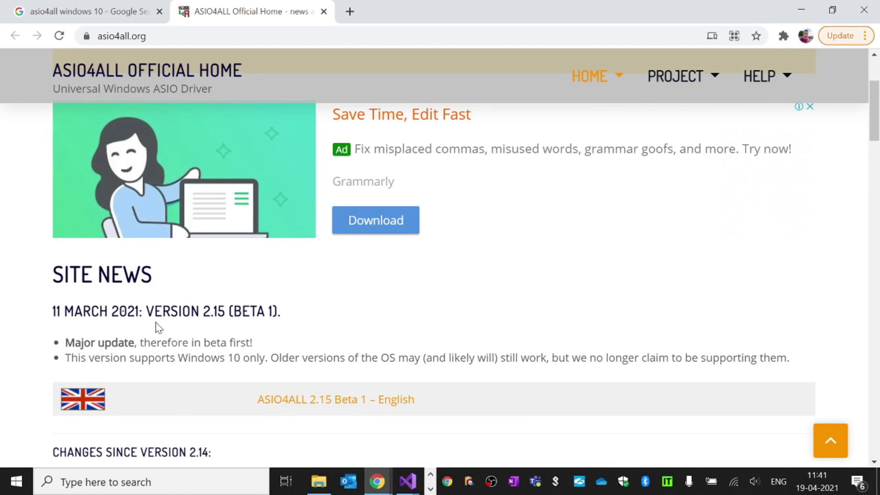
scroll(233, 316, "down", 20)
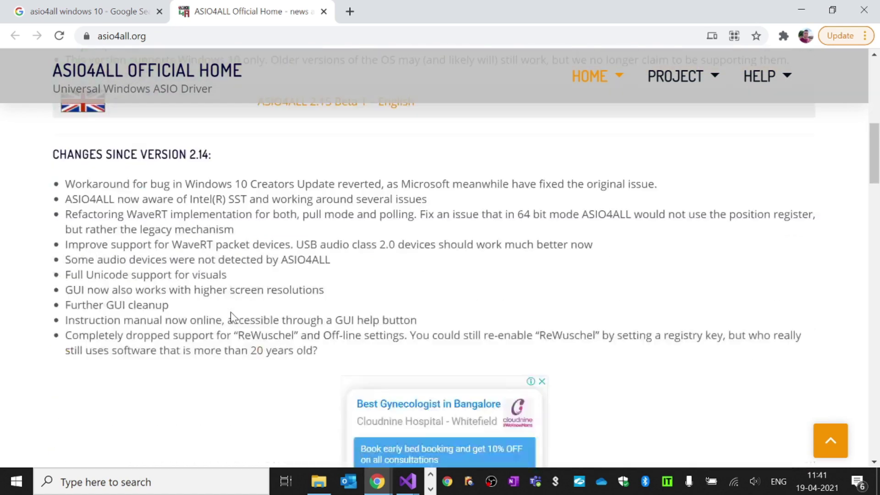
scroll(233, 316, "down", 6)
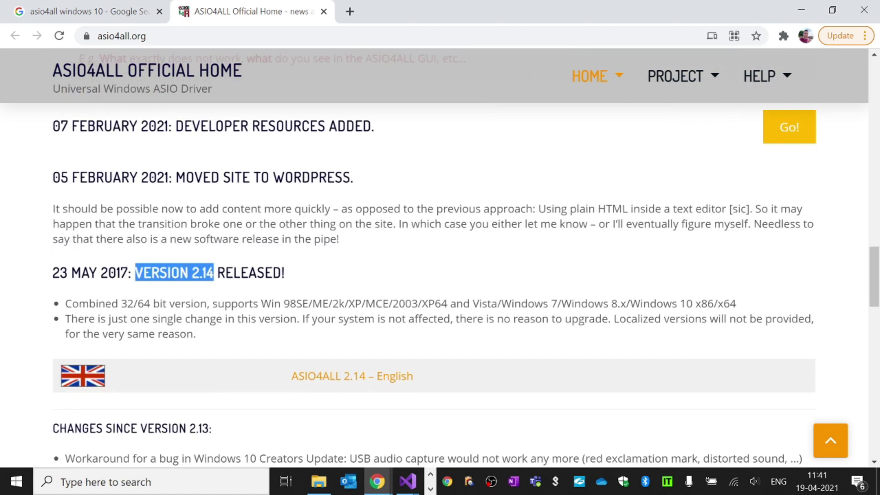
scroll(313, 287, "up", 20)
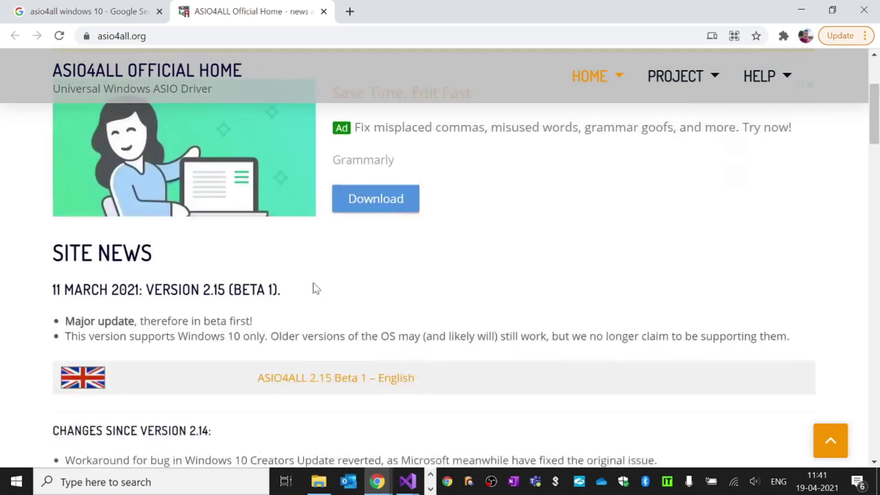
scroll(313, 283, "down", 7)
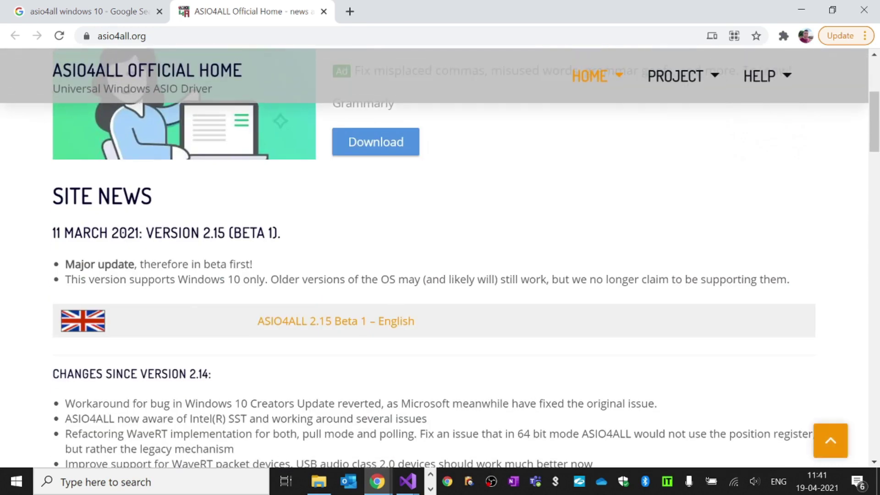
scroll(271, 282, "down", 20)
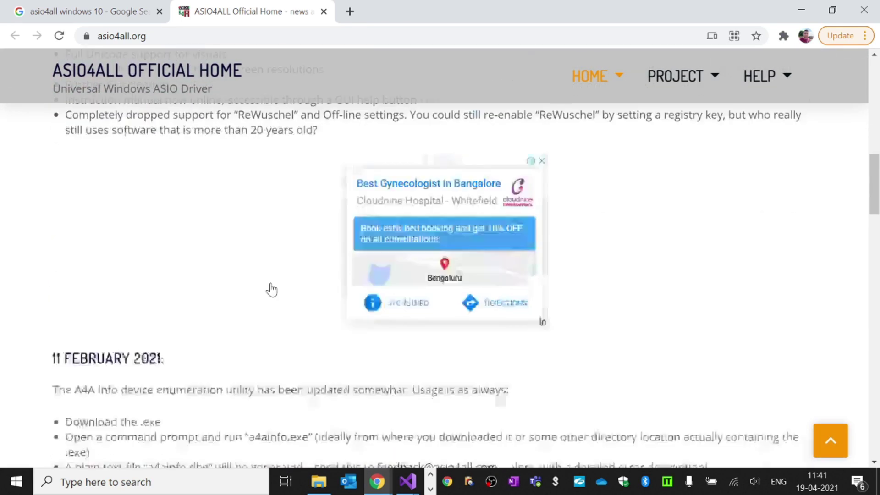
scroll(270, 283, "down", 1)
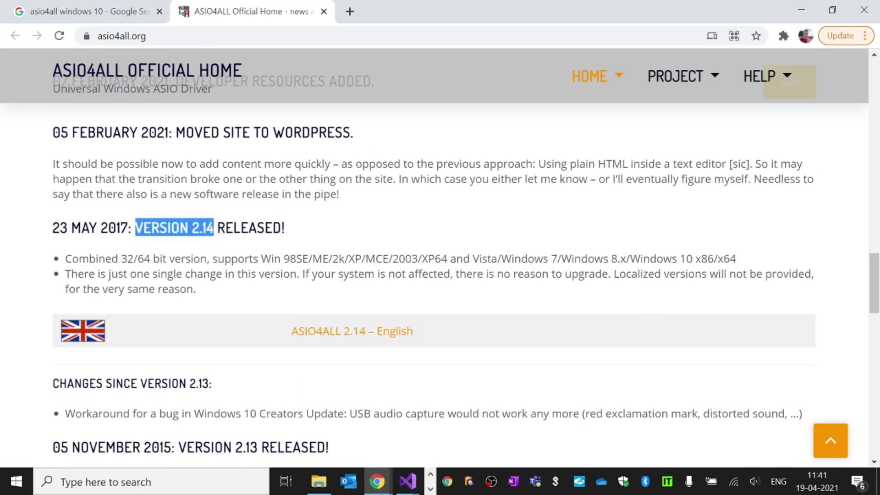
left_click_drag(261, 259, 754, 249)
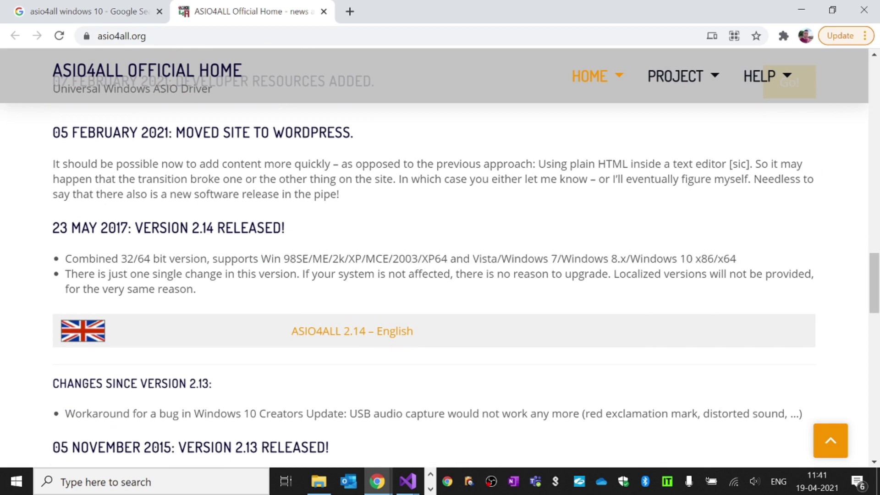
left_click_drag(630, 258, 738, 260)
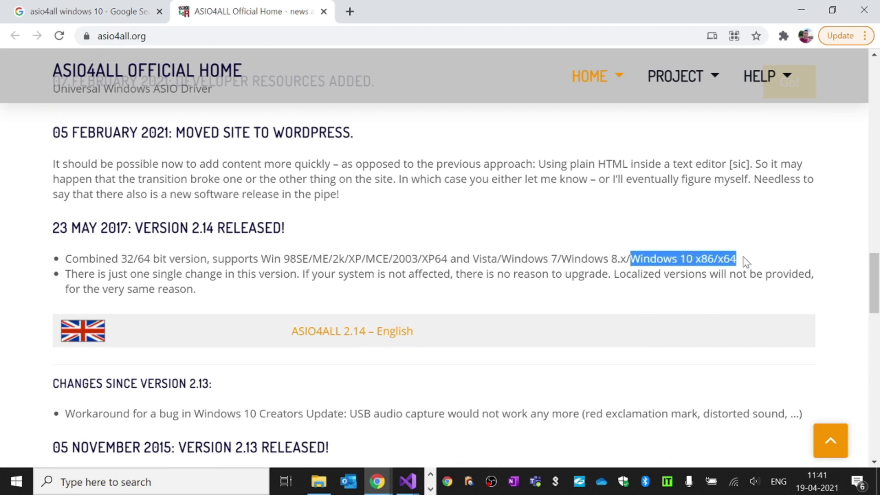
left_click(739, 260)
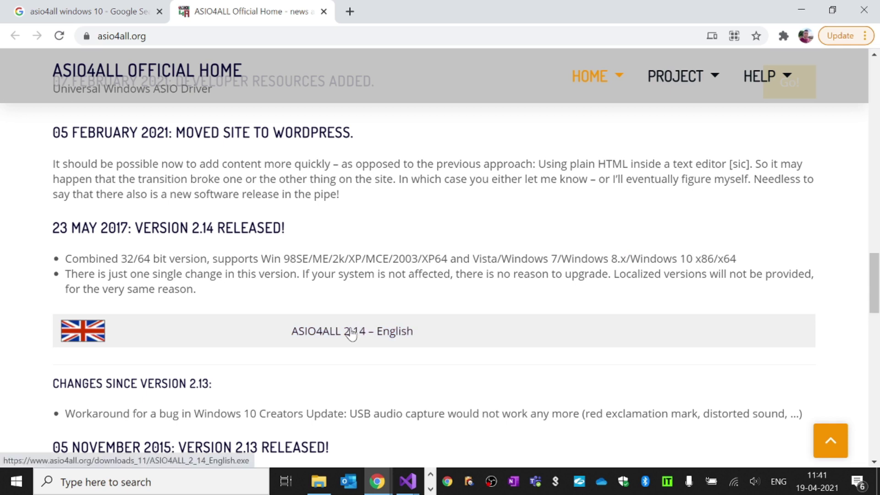
Step: Open Downloads in File Explorer and select ASIO4ALL_2_14_English.exe
left_click(319, 481)
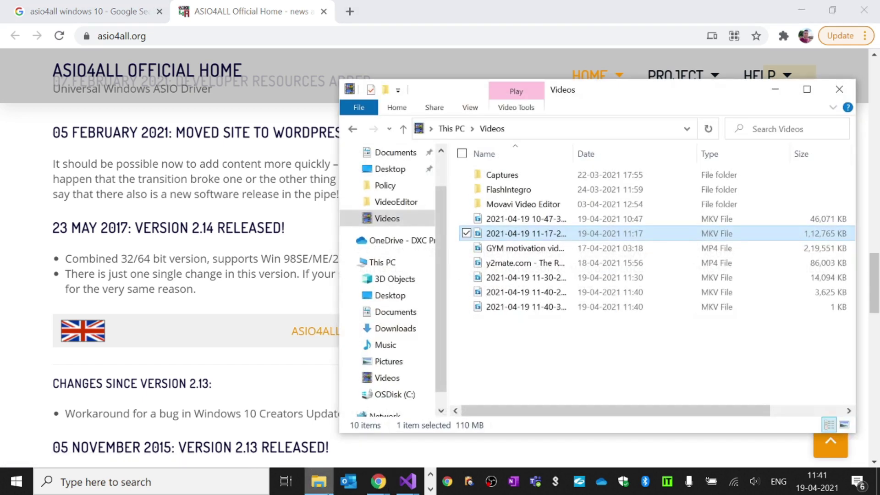
left_click(398, 328)
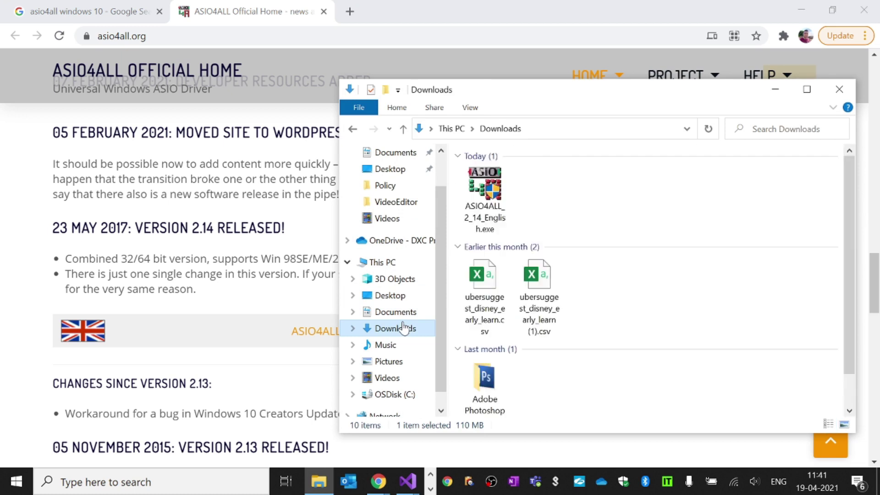
left_click(478, 191)
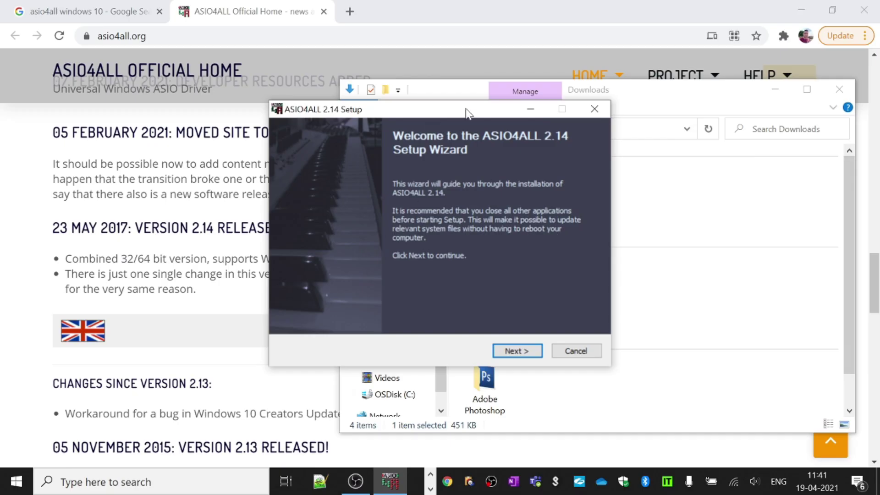
Step: Move the ASIO4ALL 2.14 Setup window aside, then cancel and confirm quitting the wizard
left_click_drag(466, 108, 371, 95)
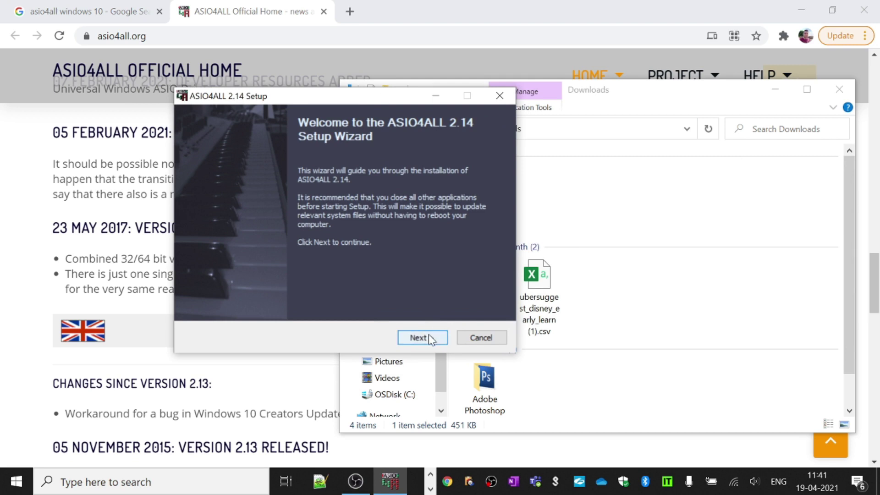
left_click(501, 339)
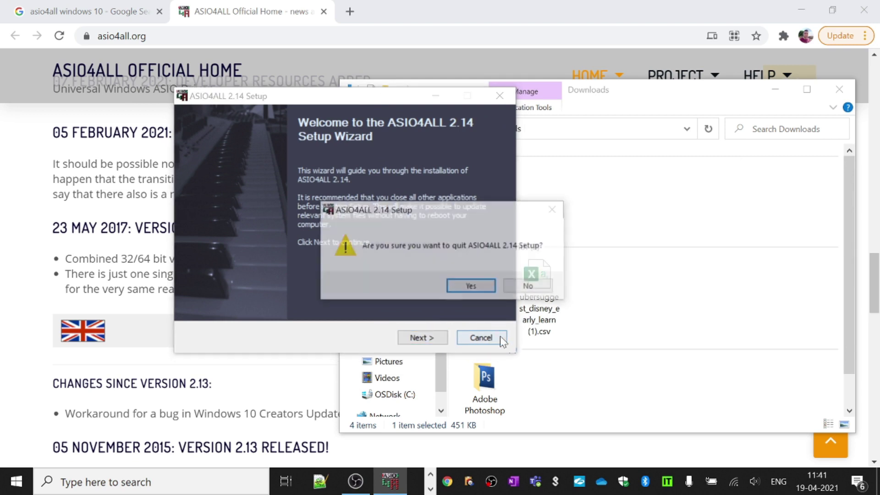
left_click(473, 287)
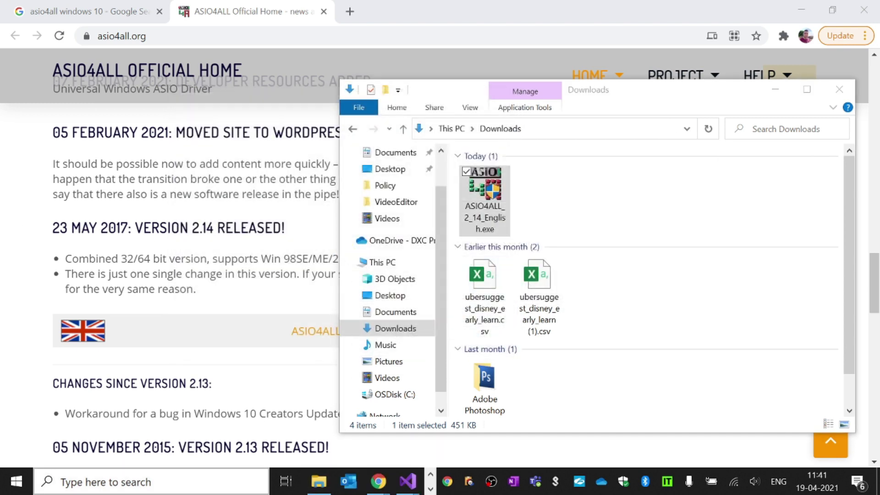
Step: Search Windows for 'REA' and launch REAPER (x64)
key("super+s")
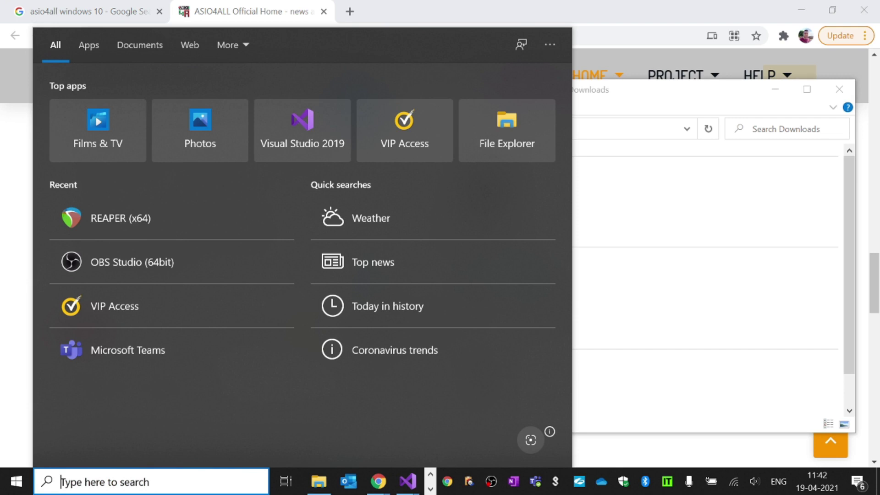
type("REA\\")
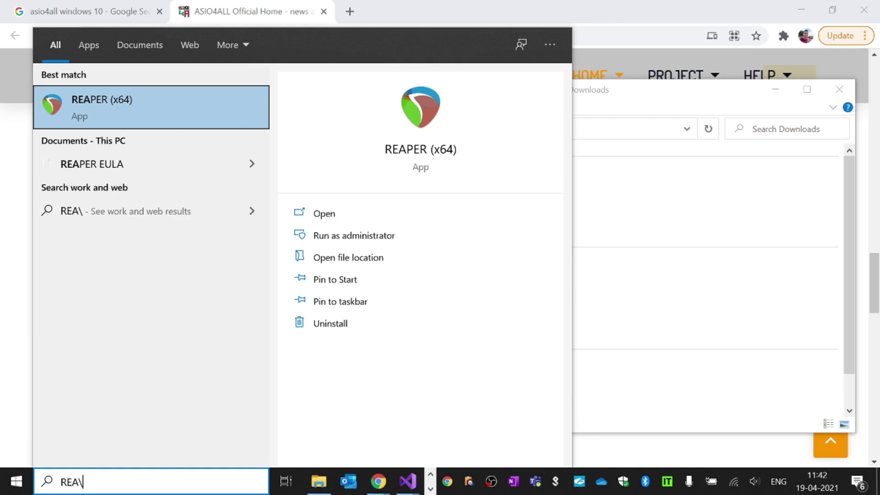
key("Return")
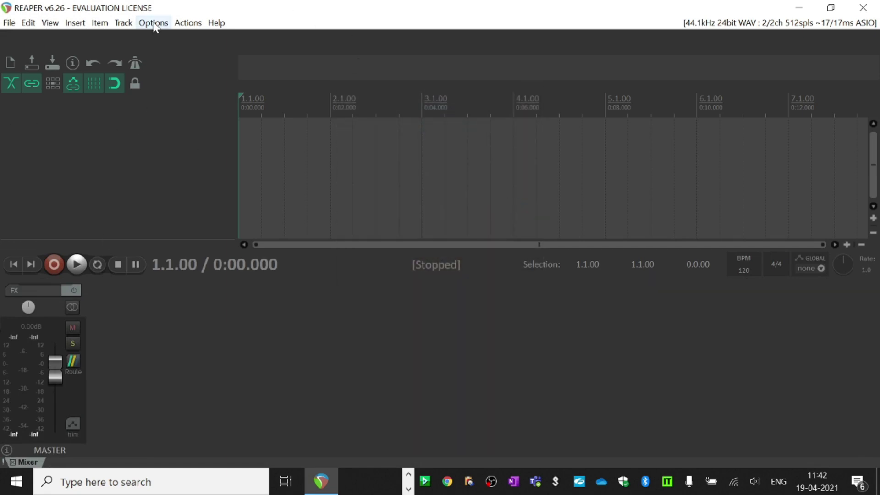
Step: Insert track 1, record-arm it, and confirm its input is USB Audio CODEC 1
right_click(89, 169)
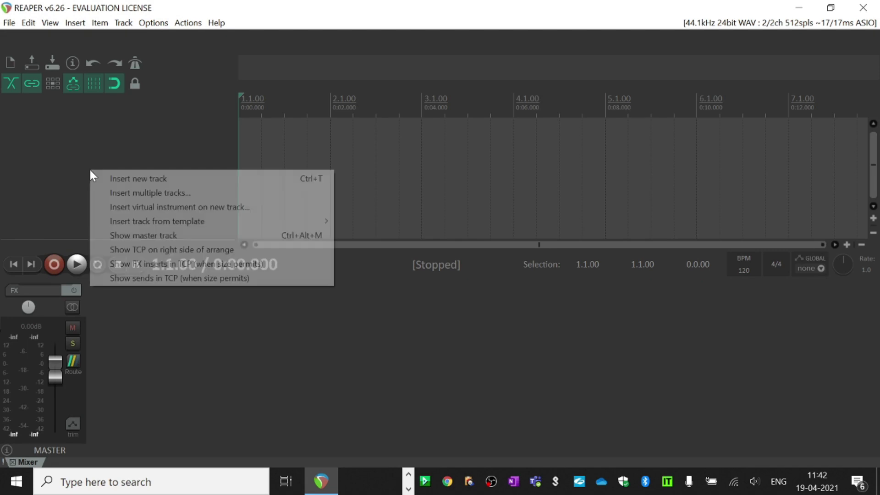
left_click(116, 179)
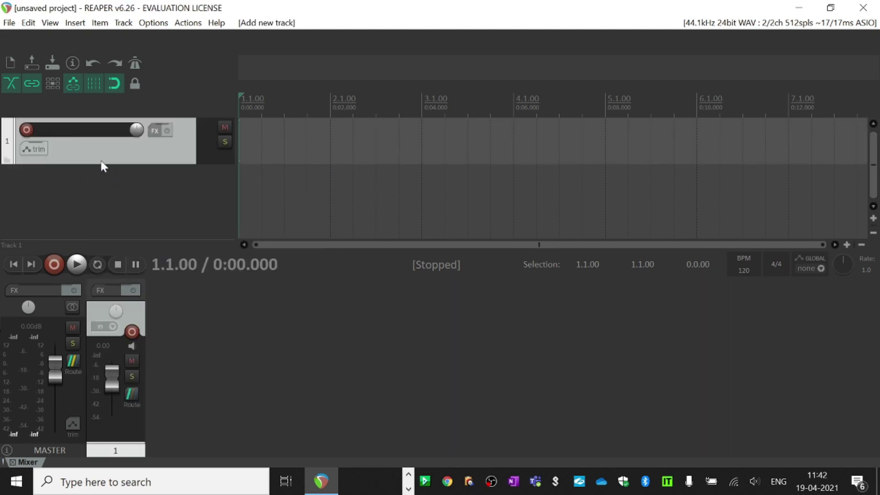
left_click(26, 130)
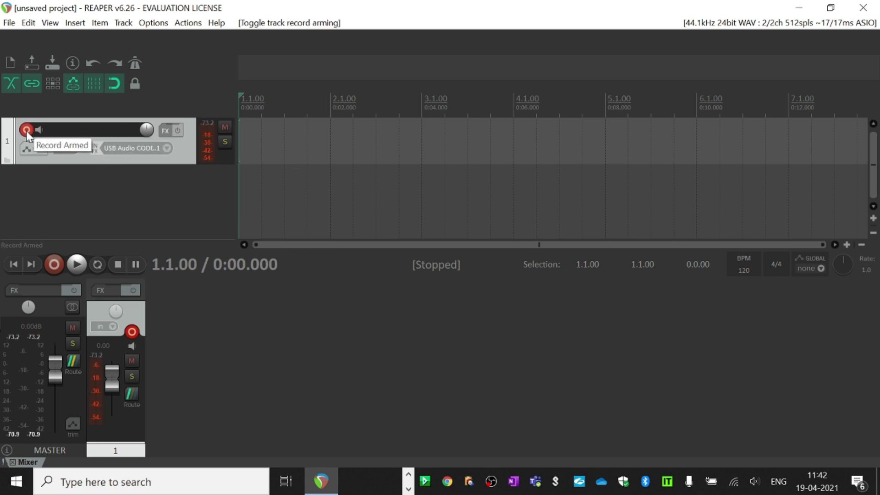
left_click(156, 147)
mouse_move(207, 169)
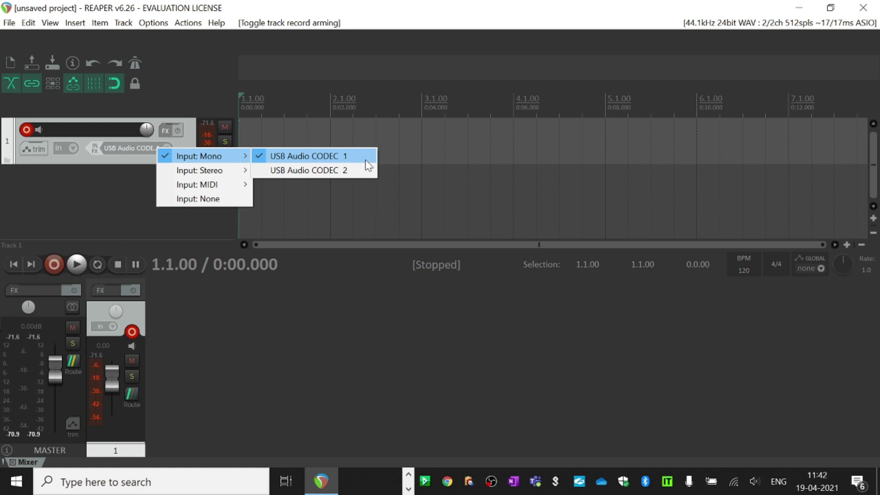
left_click(127, 167)
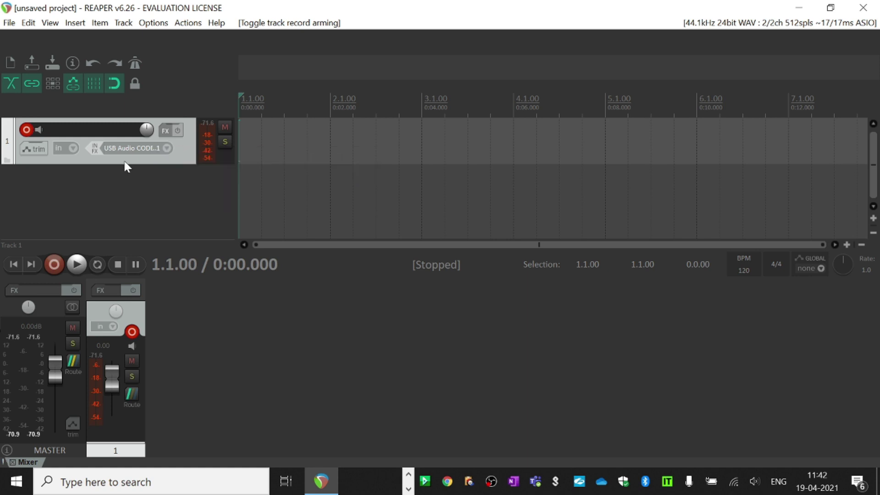
left_click(158, 22)
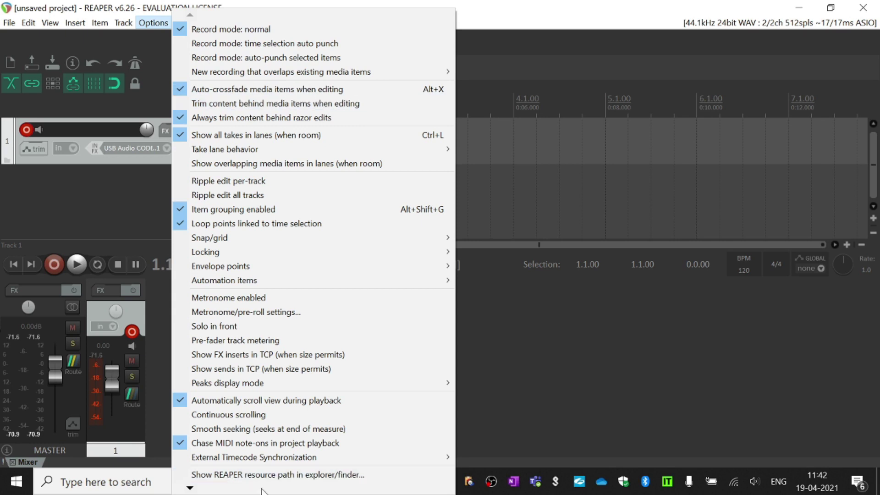
Step: Open Preferences at the Device page and keep ASIO as the audio system with ASIO4ALL v2
mouse_move(261, 490)
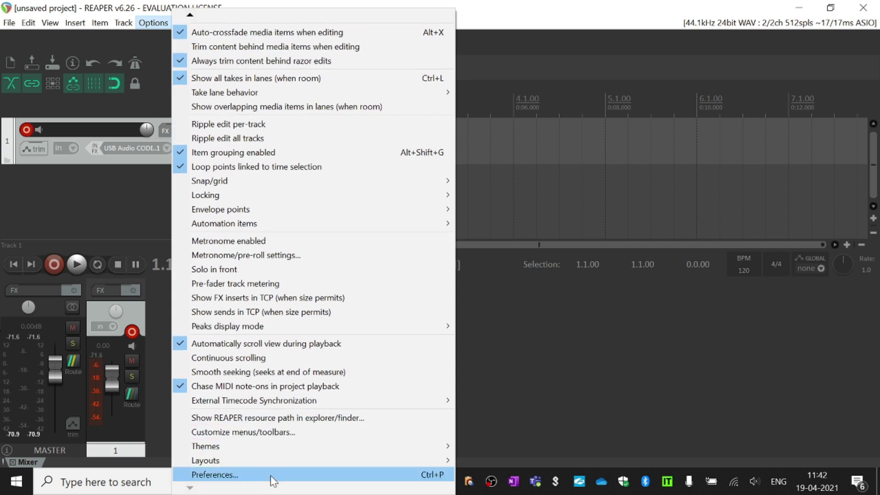
left_click(238, 475)
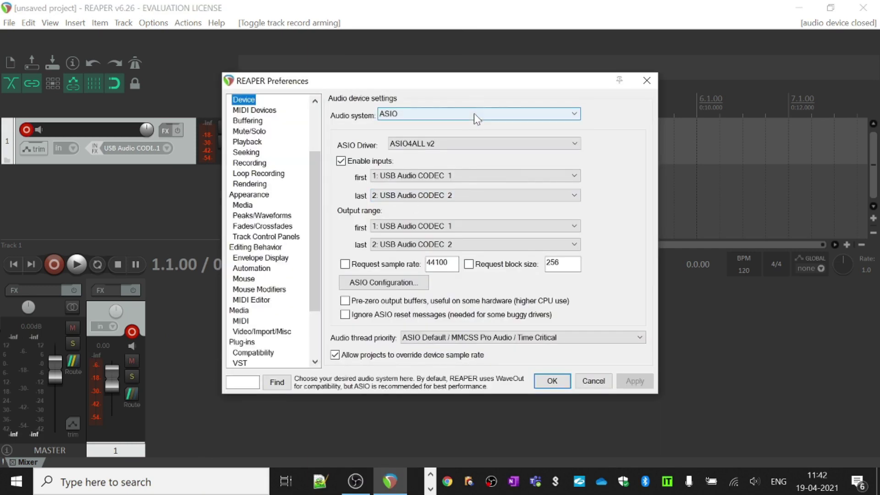
left_click(474, 113)
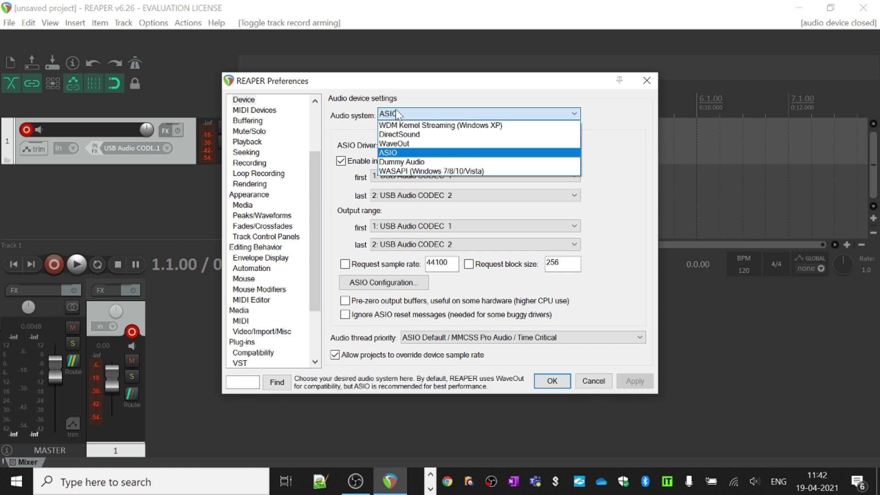
left_click(413, 155)
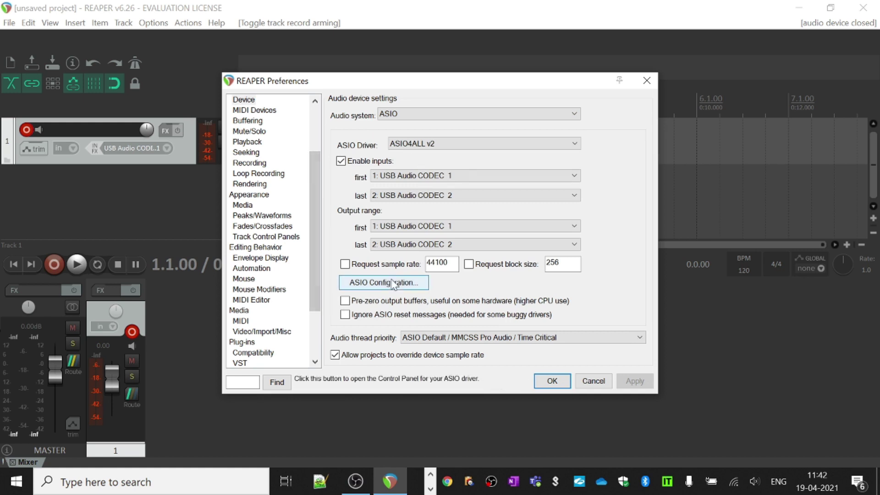
Step: In the ASIO4ALL v2.14 panel, enable the USB Audio CODEC device and switch to simple view
left_click(393, 283)
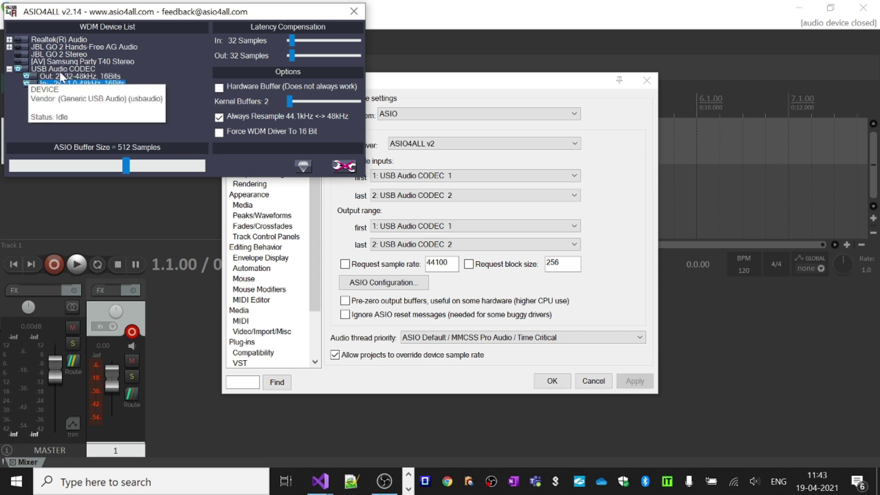
left_click(91, 70)
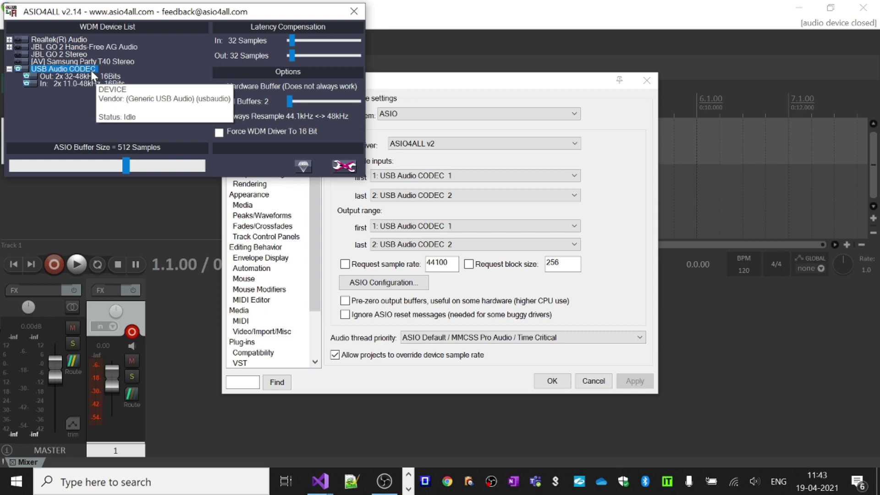
left_click(19, 69)
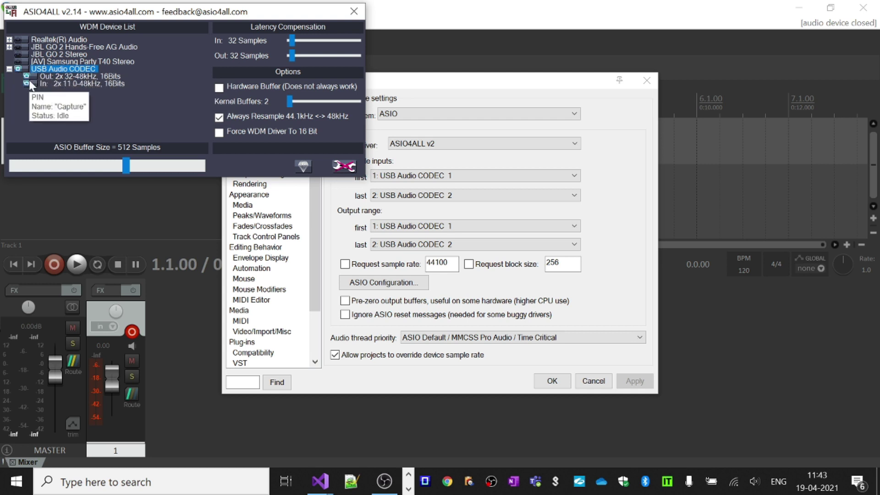
left_click(346, 166)
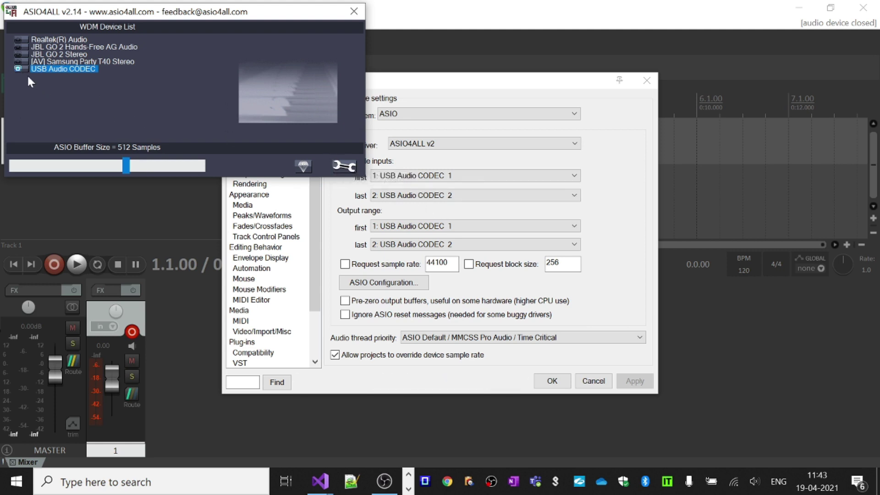
mouse_move(19, 69)
Step: Close the ASIO4ALL panel, keep USB Audio CODEC 1 as the first input, and confirm Preferences with OK
left_click(357, 12)
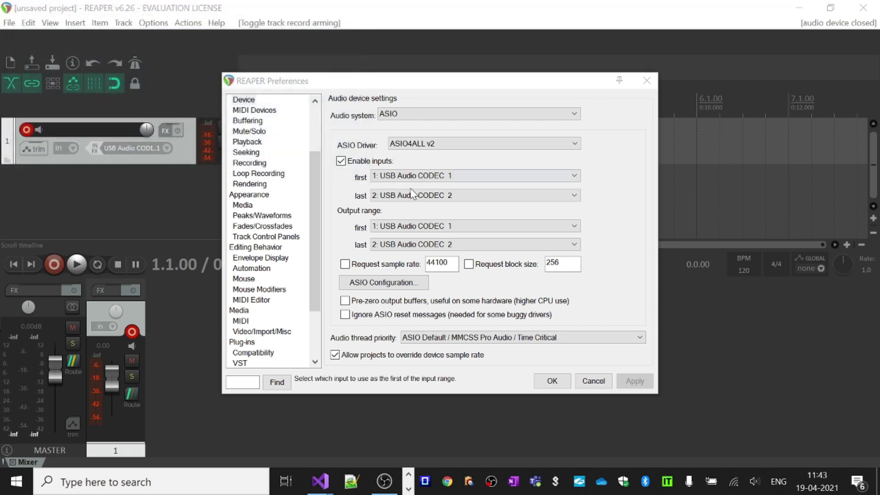
left_click(447, 177)
left_click(447, 178)
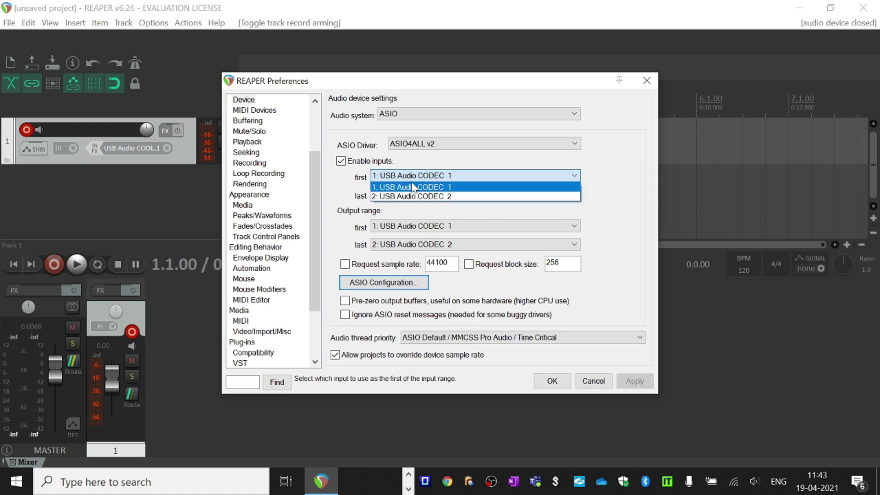
left_click(615, 258)
left_click(553, 381)
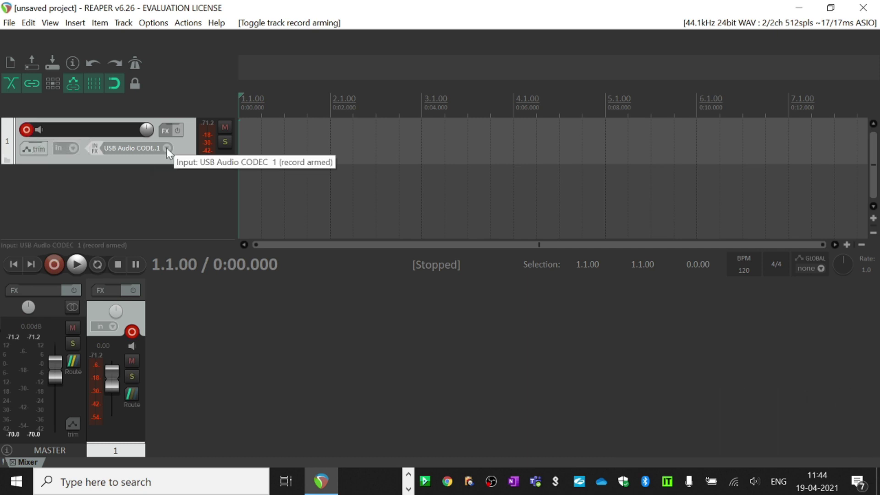
Step: Set track 1's record input to Input: Mono > USB Audio CODEC 2
right_click(81, 156)
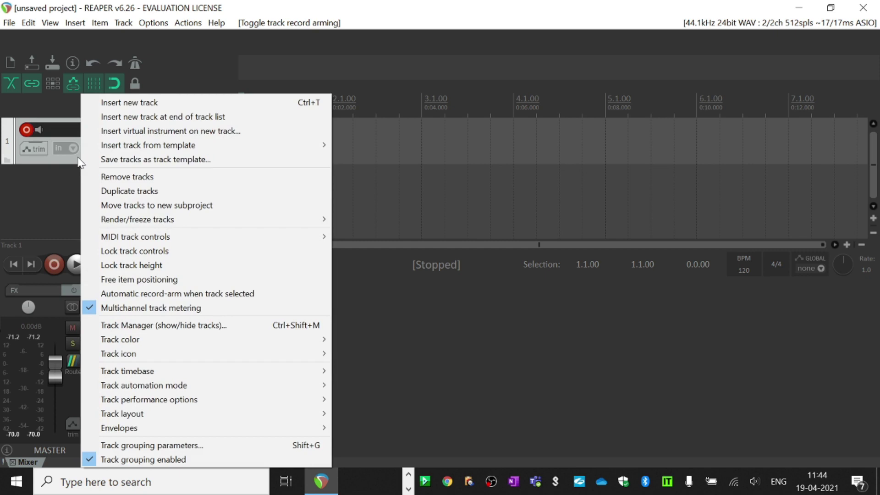
left_click(81, 156)
left_click(168, 148)
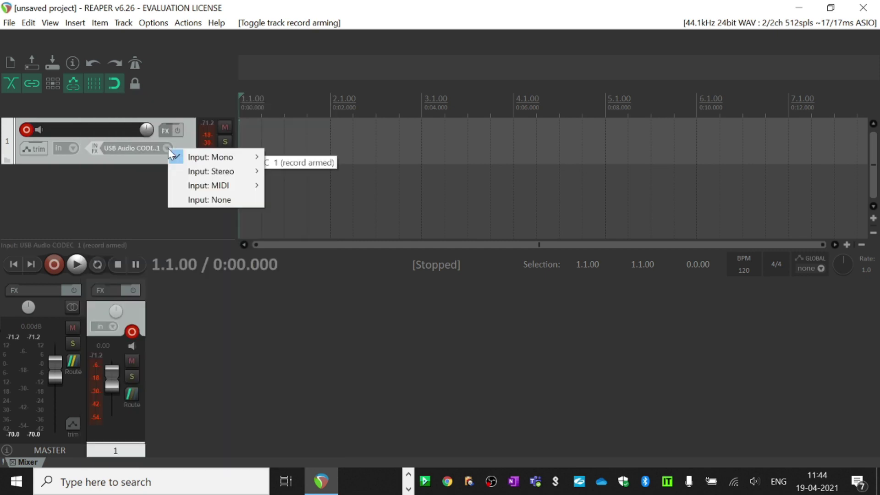
mouse_move(178, 156)
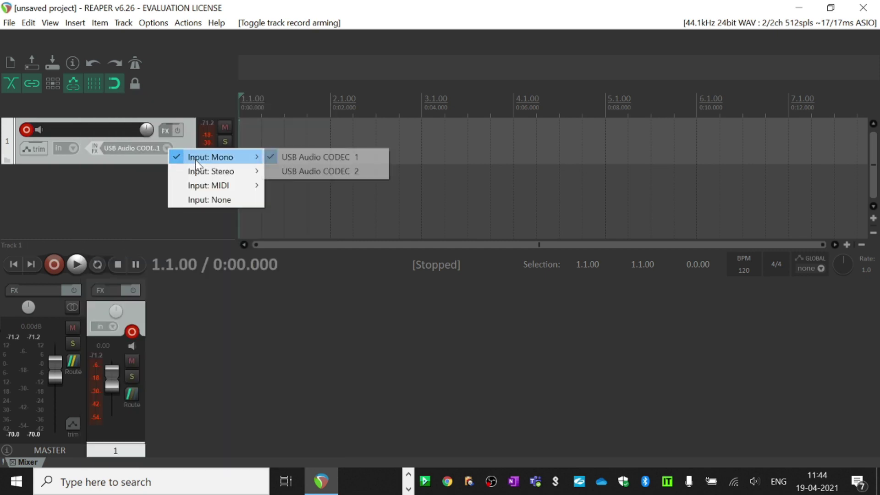
left_click(359, 172)
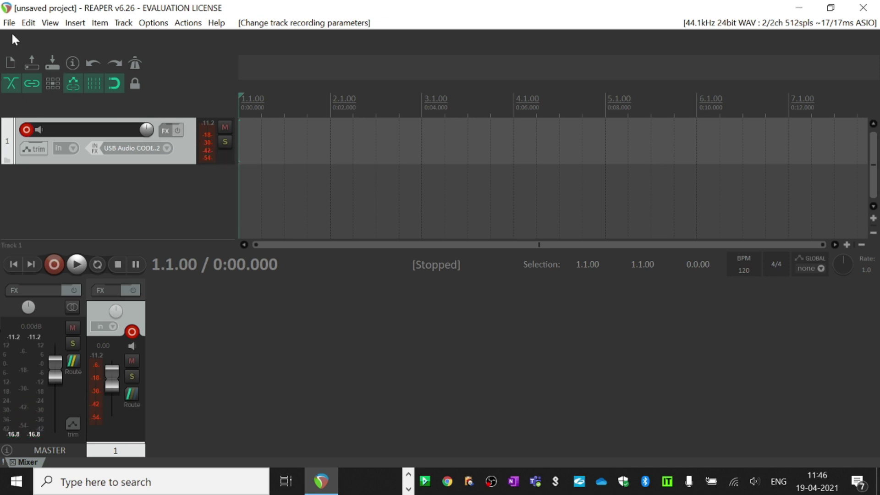
Step: Record the guitar on track 1, stop, and save the take as 01-210419_1146.wav
left_click(54, 255)
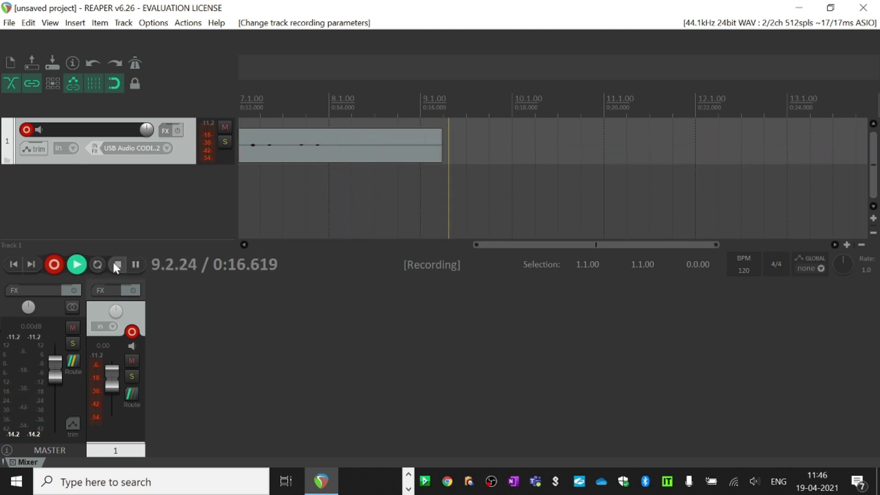
left_click(117, 264)
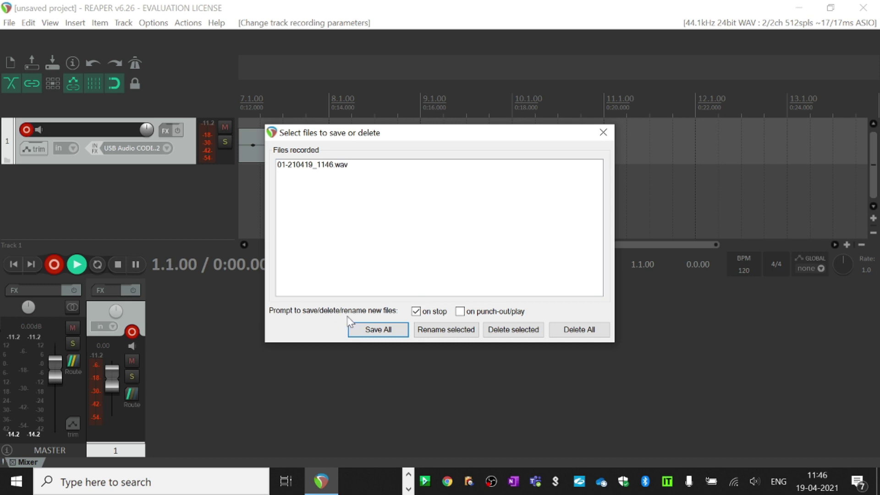
left_click(356, 330)
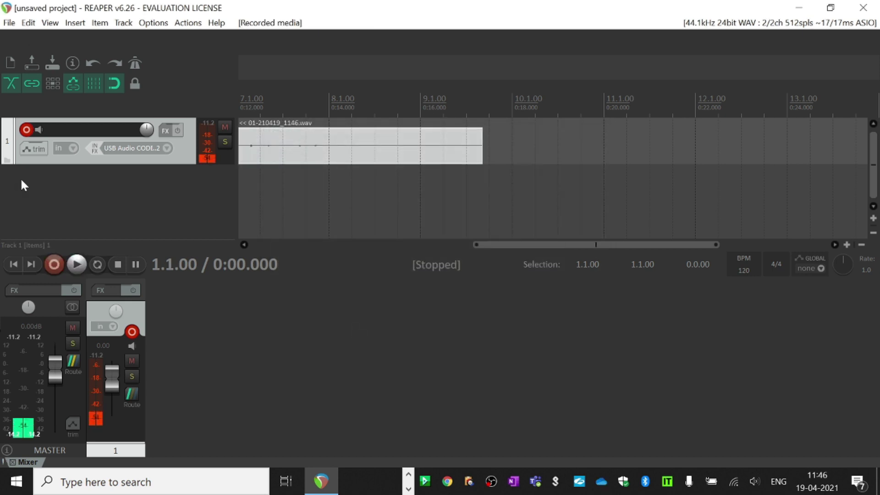